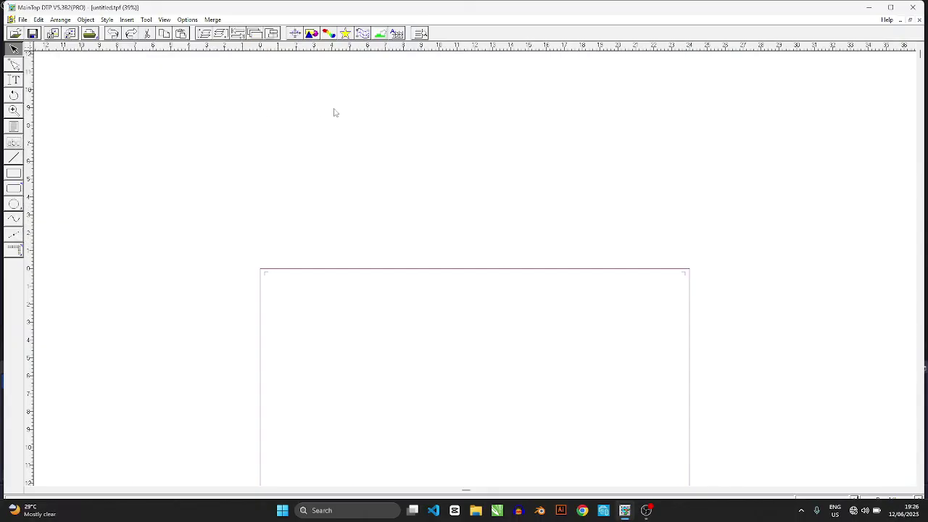
Step: Open and close the File menu repeatedly, leaving it open over the blank untitled page
{"action": "left_click", "coordinate": [22, 19]}
{"action": "left_click", "coordinate": [236, 124]}
{"action": "left_click", "coordinate": [23, 20]}
{"action": "left_click", "coordinate": [396, 134]}
{"action": "left_click", "coordinate": [22, 19]}
{"action": "left_click", "coordinate": [406, 120]}
{"action": "left_click", "coordinate": [23, 20]}
{"action": "left_click", "coordinate": [436, 129]}
{"action": "left_click", "coordinate": [23, 19]}
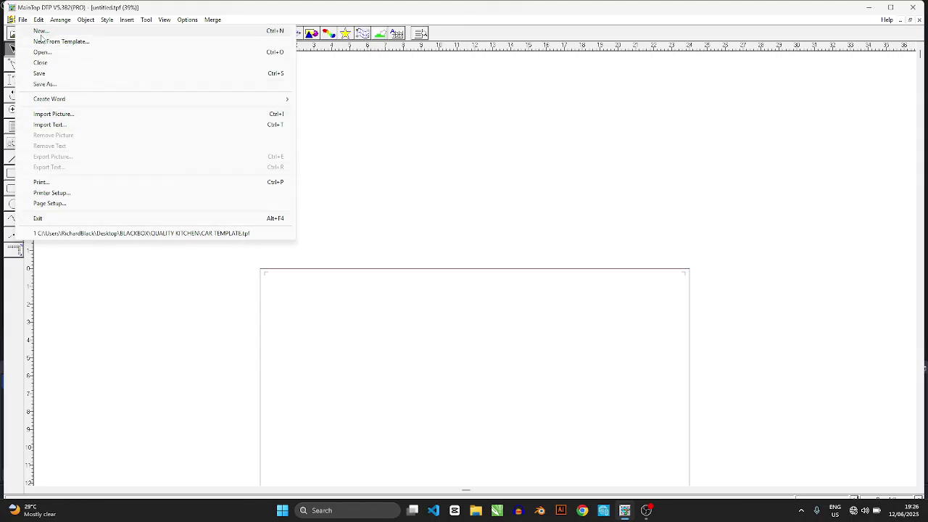
Step: Cancel a new publication, then import the WhatsApp Prayer Meeting poster from Pictures
{"action": "left_click", "coordinate": [42, 31]}
{"action": "left_click", "coordinate": [580, 244]}
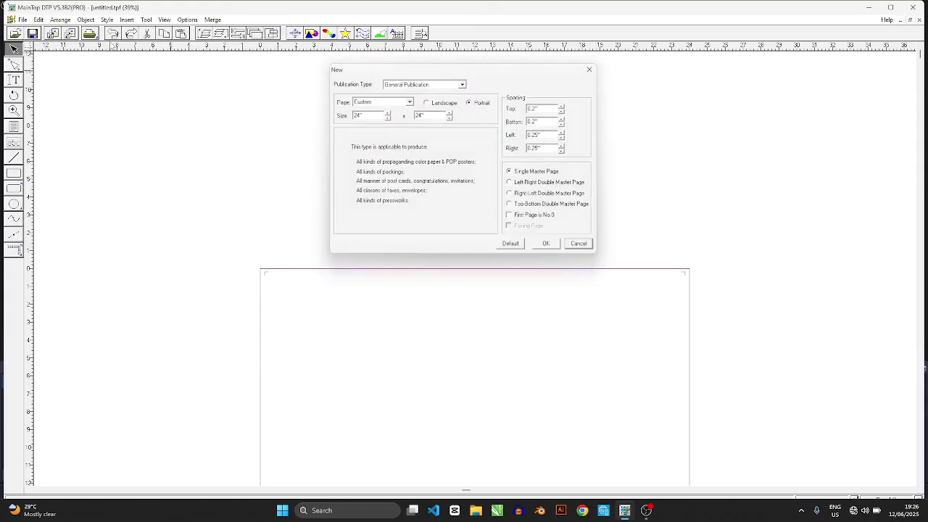
{"action": "left_click", "coordinate": [23, 20]}
{"action": "left_click", "coordinate": [474, 194]}
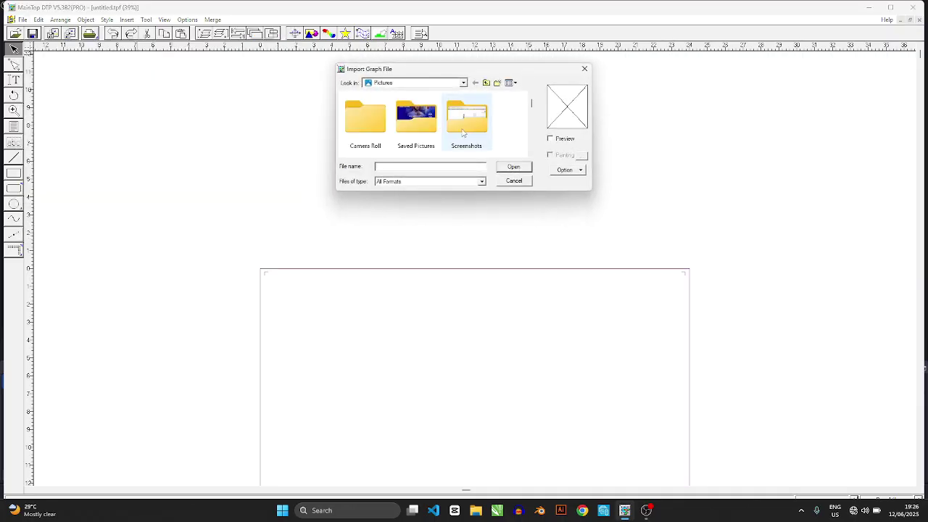
{"action": "scroll", "coordinate": [451, 142], "scroll_direction": "down", "scroll_amount": 4}
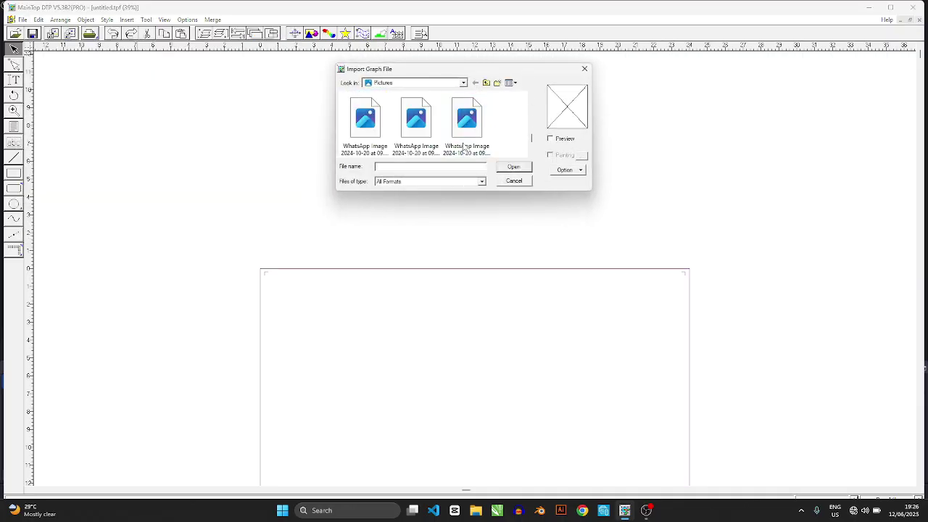
{"action": "left_click", "coordinate": [412, 127]}
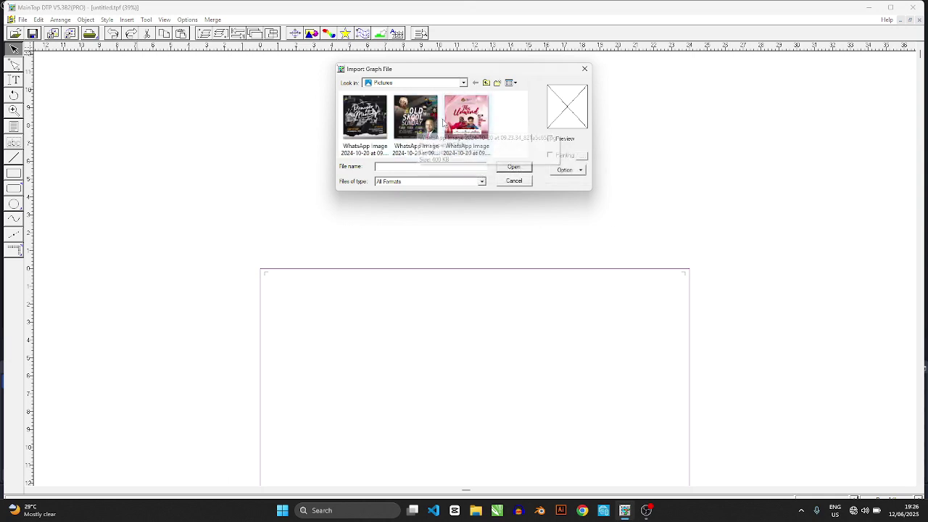
{"action": "double_click", "coordinate": [365, 117]}
Step: Confirm the picture import and drag the poster to the page's top-left corner
{"action": "left_click", "coordinate": [487, 112]}
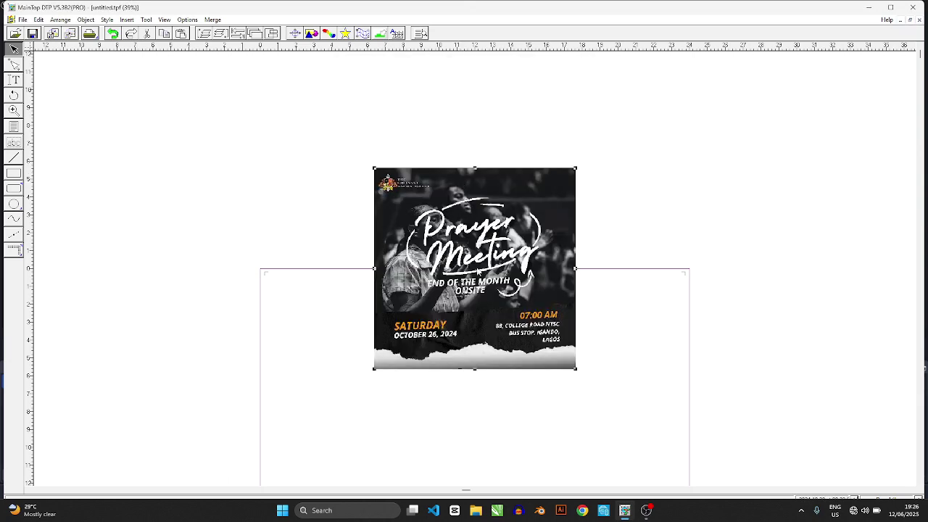
{"action": "scroll", "coordinate": [485, 237], "scroll_direction": "down", "scroll_amount": 3}
{"action": "scroll", "coordinate": [486, 228], "scroll_direction": "up", "scroll_amount": 3}
{"action": "scroll", "coordinate": [486, 247], "scroll_direction": "down", "scroll_amount": 2}
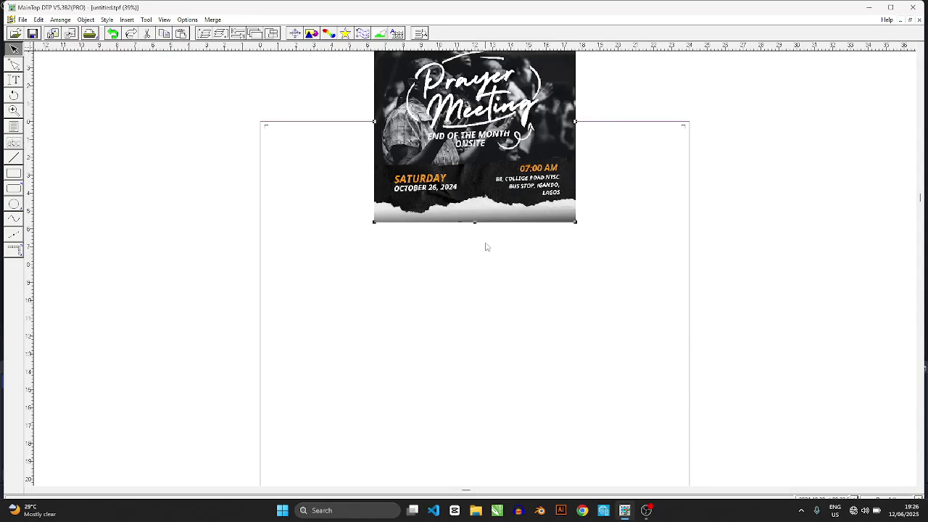
{"action": "left_click_drag", "start_coordinate": [503, 123], "coordinate": [392, 228]}
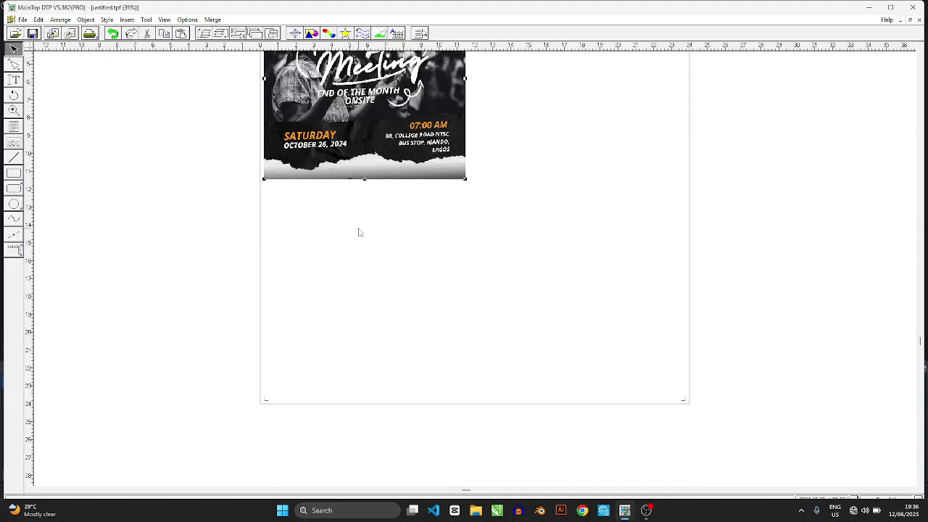
{"action": "scroll", "coordinate": [358, 230], "scroll_direction": "up", "scroll_amount": 3}
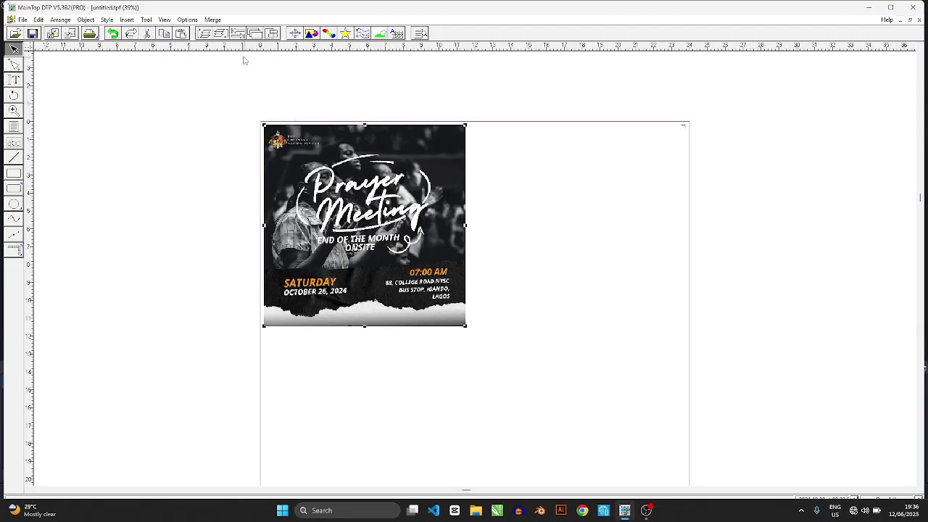
Step: Show the Alignment & Distribution panel and set the poster's width and height to 2 inches
{"action": "left_click", "coordinate": [240, 35]}
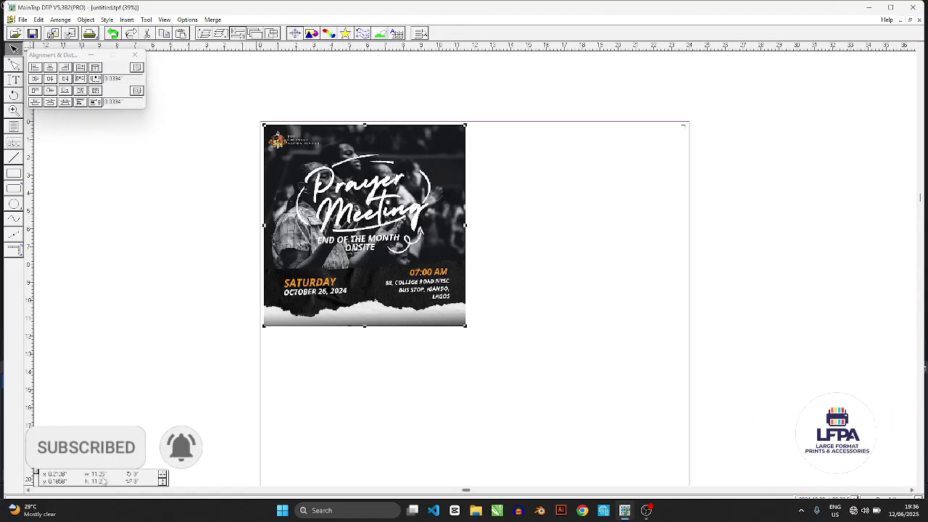
{"action": "double_click", "coordinate": [110, 472]}
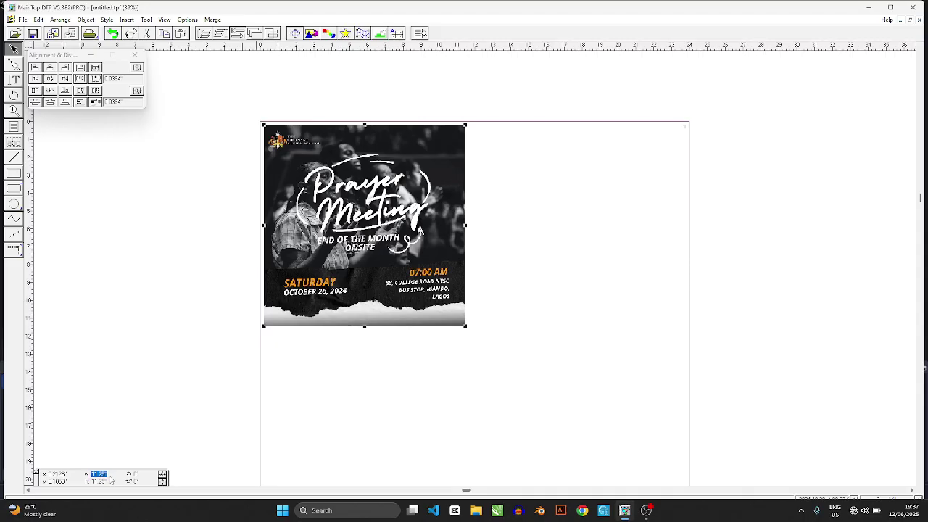
{"action": "type", "text": "2"}
{"action": "key", "text": "Tab"}
{"action": "type", "text": "2"}
{"action": "key", "text": "Return"}
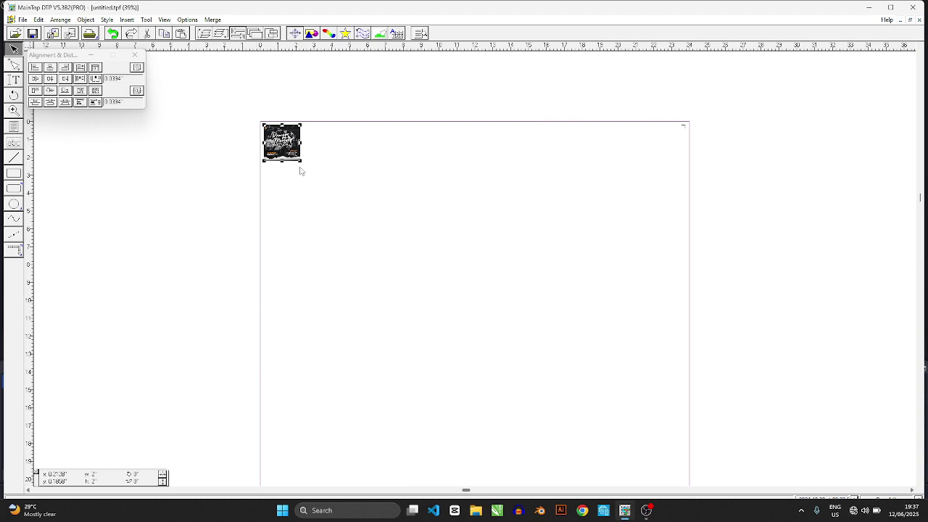
Step: Zoom in closely on the 2-inch sticker, then return to the selection arrow tool
{"action": "left_click", "coordinate": [235, 131]}
{"action": "left_click", "coordinate": [290, 149]}
{"action": "left_click", "coordinate": [14, 111]}
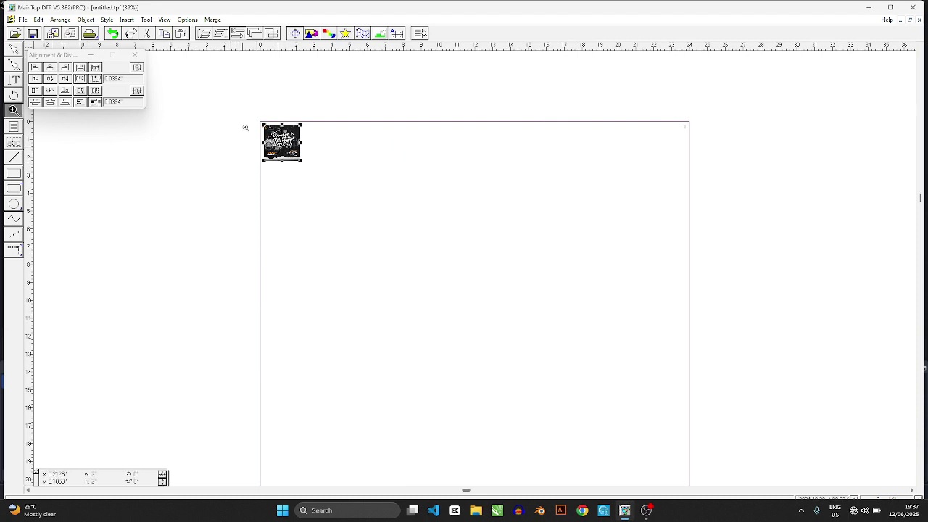
{"action": "left_click_drag", "start_coordinate": [245, 124], "coordinate": [319, 179]}
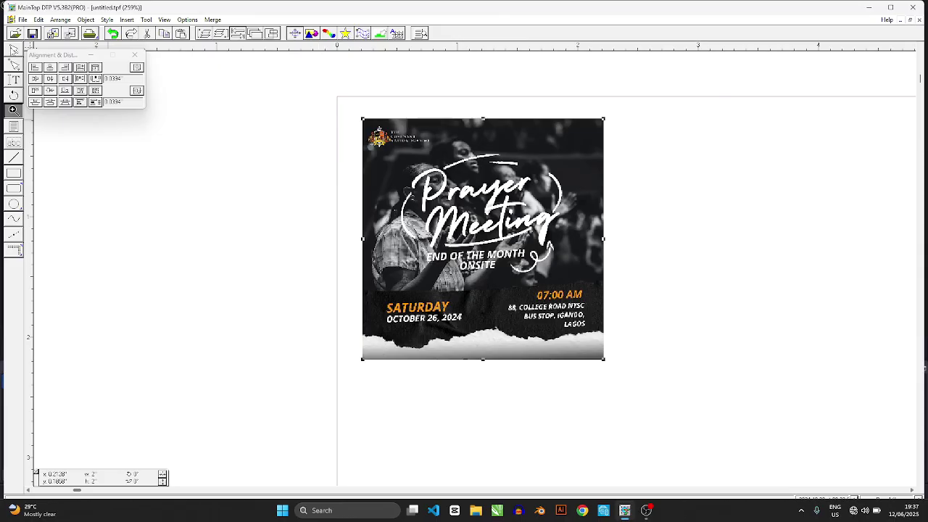
{"action": "left_click", "coordinate": [14, 48]}
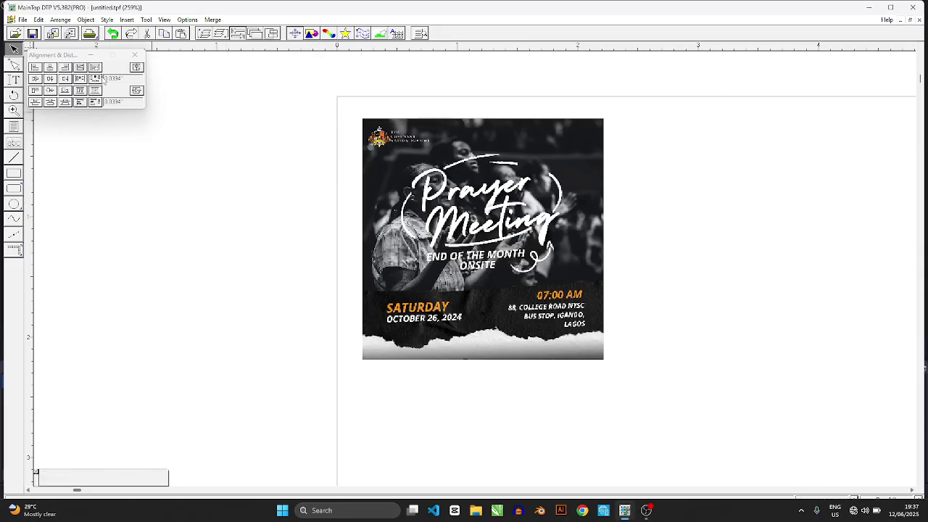
Step: Bring up Page Setup with a custom 24 × 24 inch page size entered
{"action": "left_click", "coordinate": [23, 19]}
{"action": "left_click", "coordinate": [50, 204]}
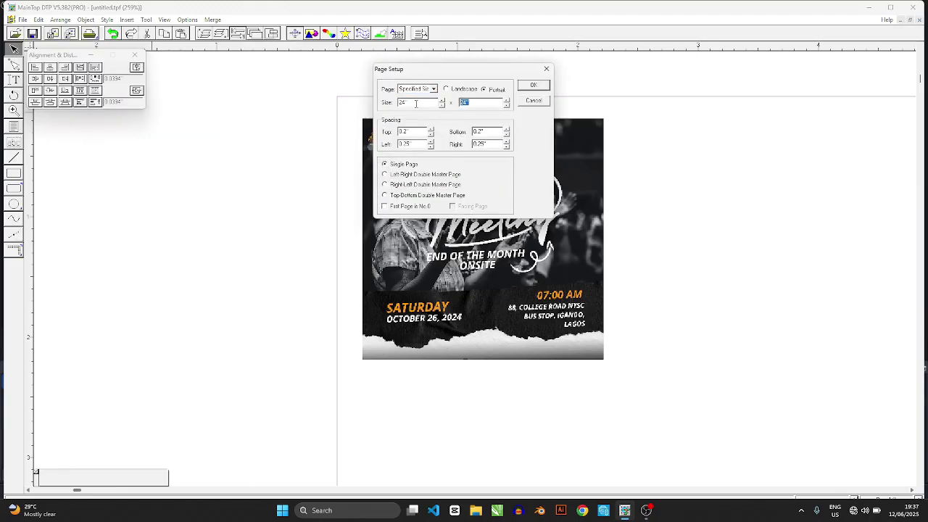
{"action": "key", "text": "Tab"}
{"action": "left_click_drag", "start_coordinate": [462, 74], "coordinate": [424, 70]}
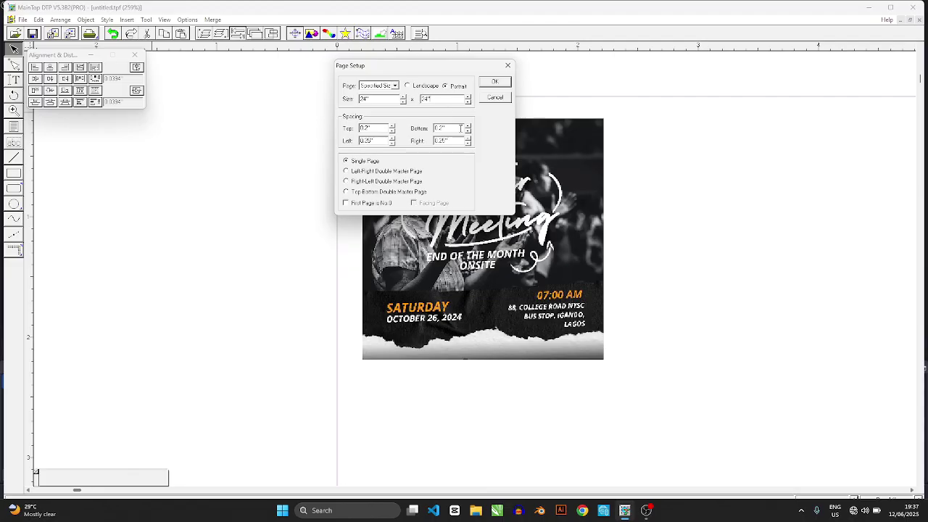
Step: Accept the 24 × 24 inch page size and reselect the sticker at the top-left
{"action": "left_click", "coordinate": [493, 83]}
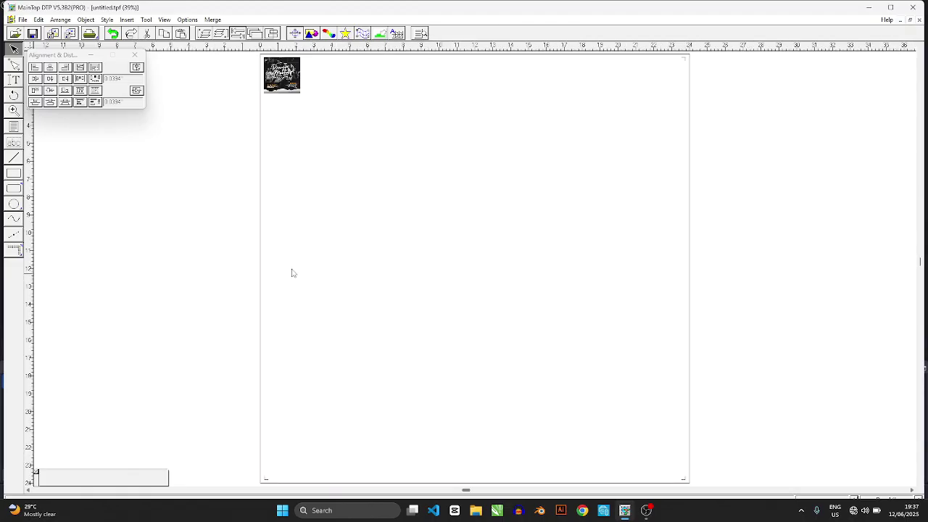
{"action": "left_click", "coordinate": [284, 78]}
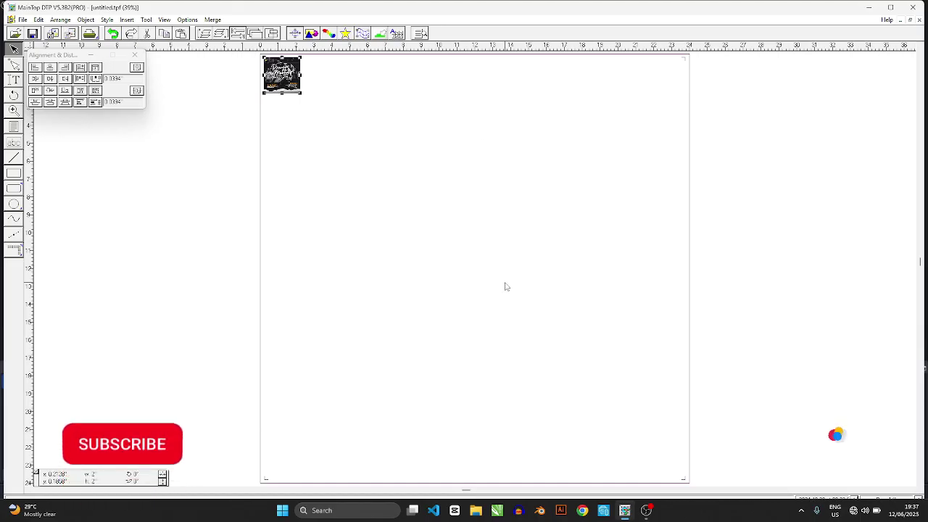
Step: Compute 24 ÷ 2 = 12 in Windows Calculator, then switch back to the MainTop DTP page
{"action": "left_click", "coordinate": [346, 512]}
{"action": "type", "text": "dalculator"}
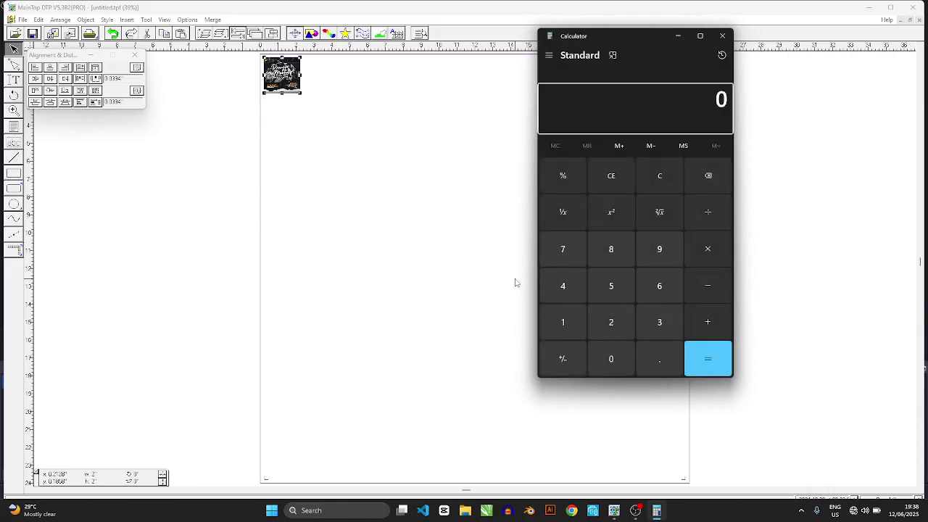
{"action": "left_click", "coordinate": [595, 316]}
{"action": "left_click", "coordinate": [568, 290]}
{"action": "left_click", "coordinate": [701, 218]}
{"action": "left_click", "coordinate": [622, 325]}
{"action": "left_click", "coordinate": [697, 345]}
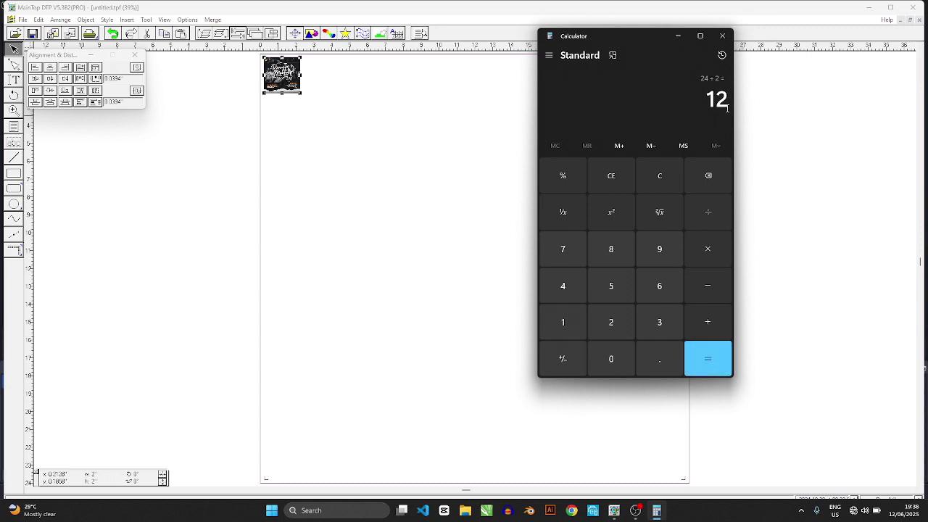
{"action": "left_click", "coordinate": [836, 183]}
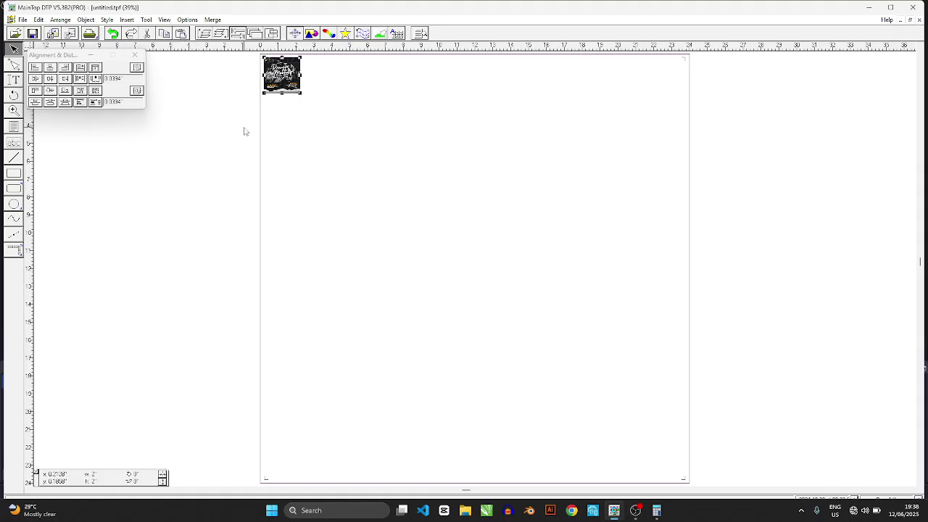
Step: Duplicate the sticker into an evenly spaced horizontal row via the Alignment & Distribute spacing
{"action": "left_click_drag", "start_coordinate": [221, 161], "coordinate": [325, 72]}
{"action": "scroll", "coordinate": [325, 72], "scroll_direction": "up", "scroll_amount": 3}
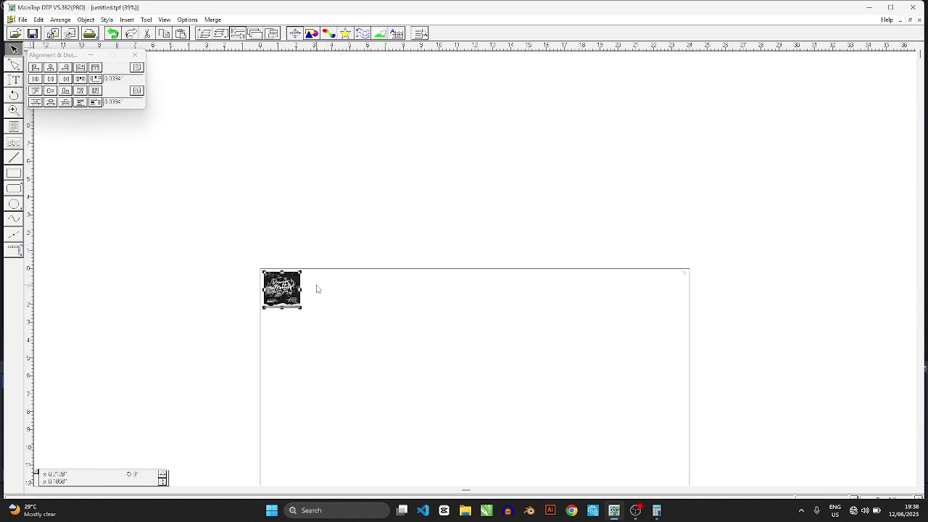
{"action": "double_click", "coordinate": [129, 79]}
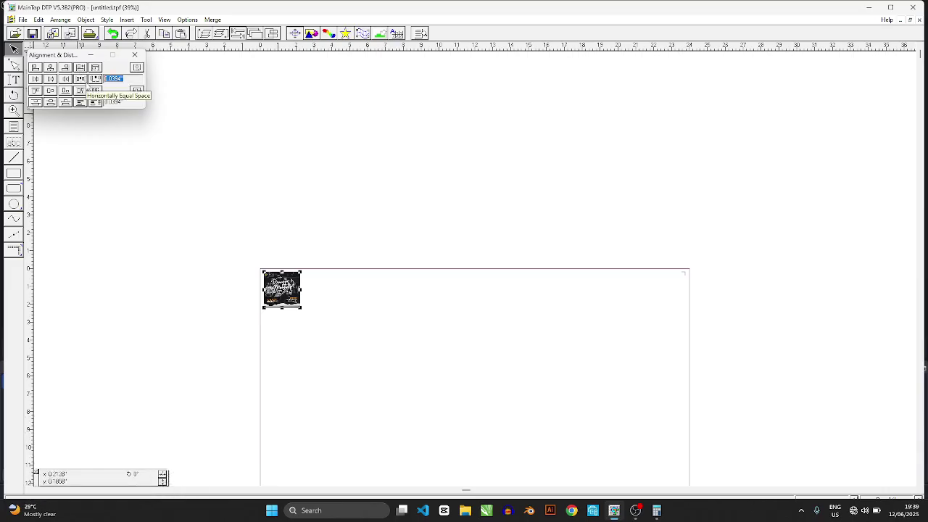
{"action": "left_click", "coordinate": [125, 81]}
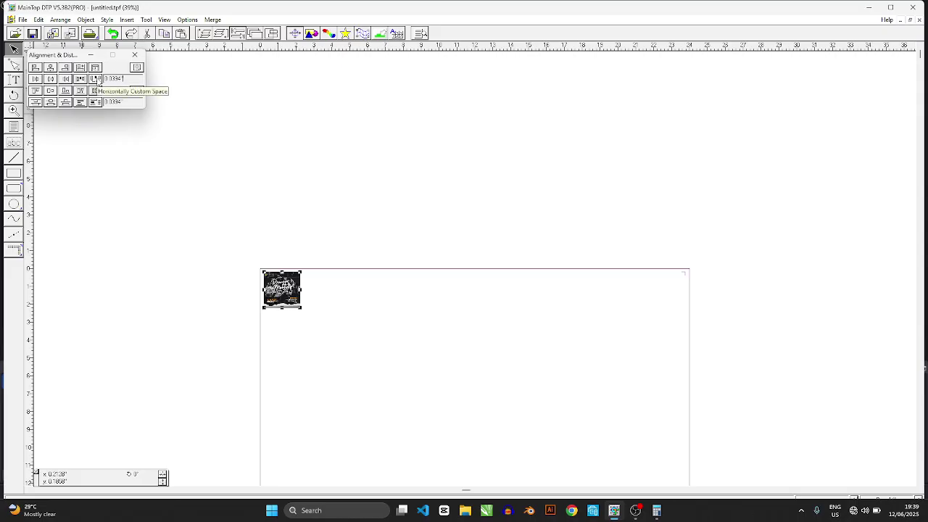
{"action": "left_click", "coordinate": [96, 79]}
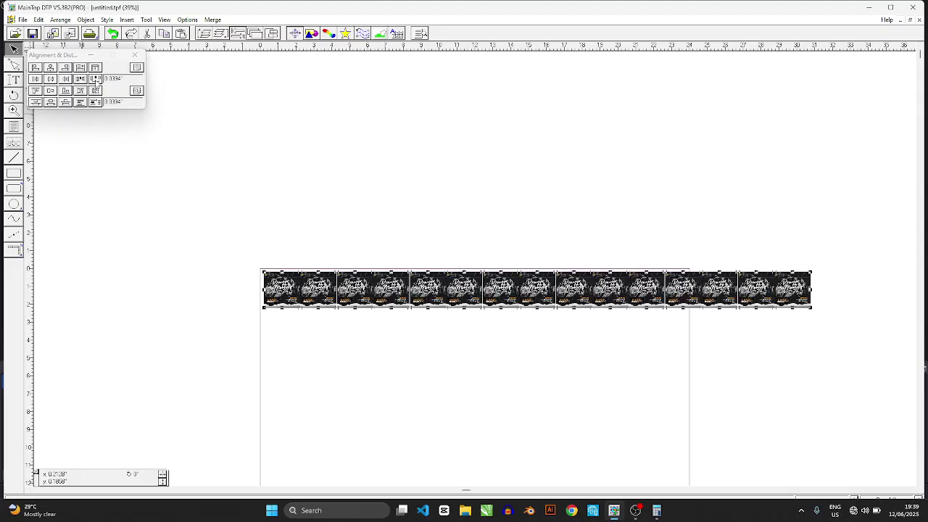
Step: Delete the three copies overflowing the page edge and select the remaining 12-sticker row
{"action": "left_click", "coordinate": [591, 234]}
{"action": "left_click", "coordinate": [716, 287]}
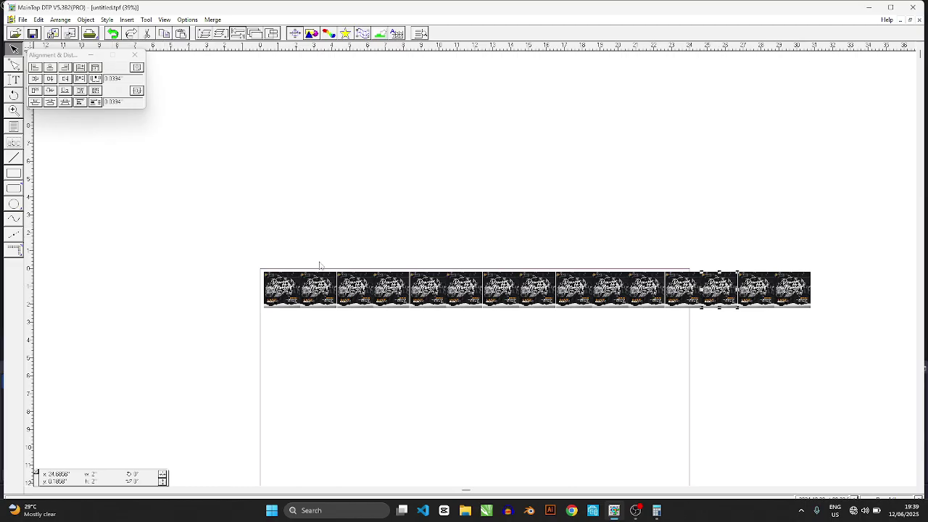
{"action": "left_click_drag", "start_coordinate": [701, 234], "coordinate": [835, 353]}
{"action": "key", "text": "Delete"}
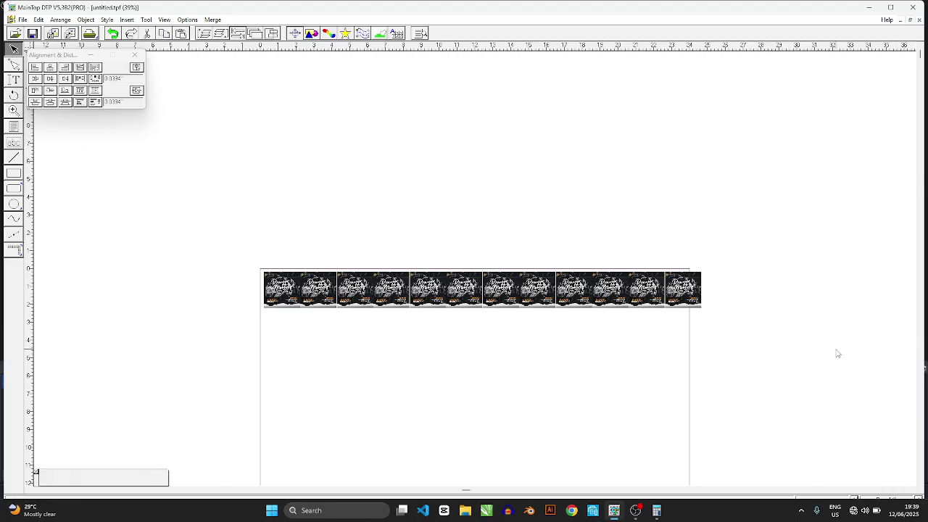
{"action": "left_click_drag", "start_coordinate": [807, 246], "coordinate": [152, 354]}
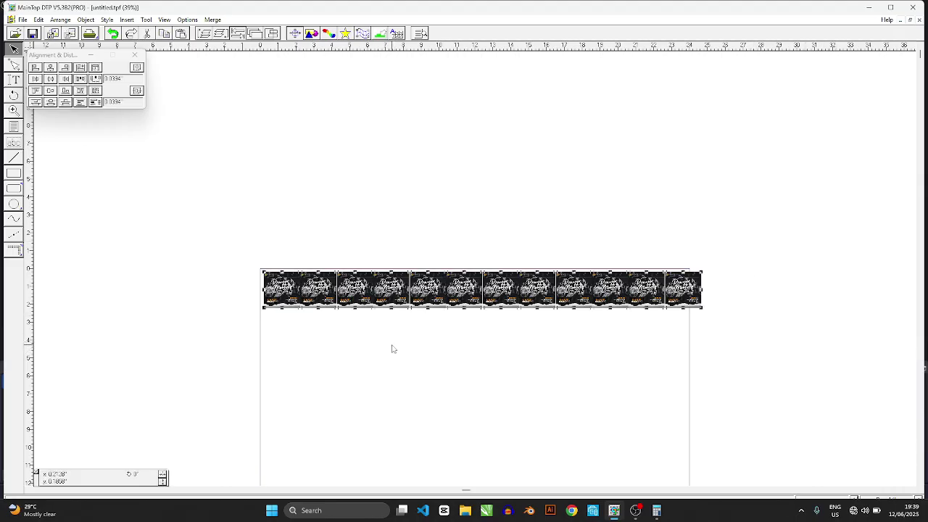
{"action": "left_click", "coordinate": [13, 110]}
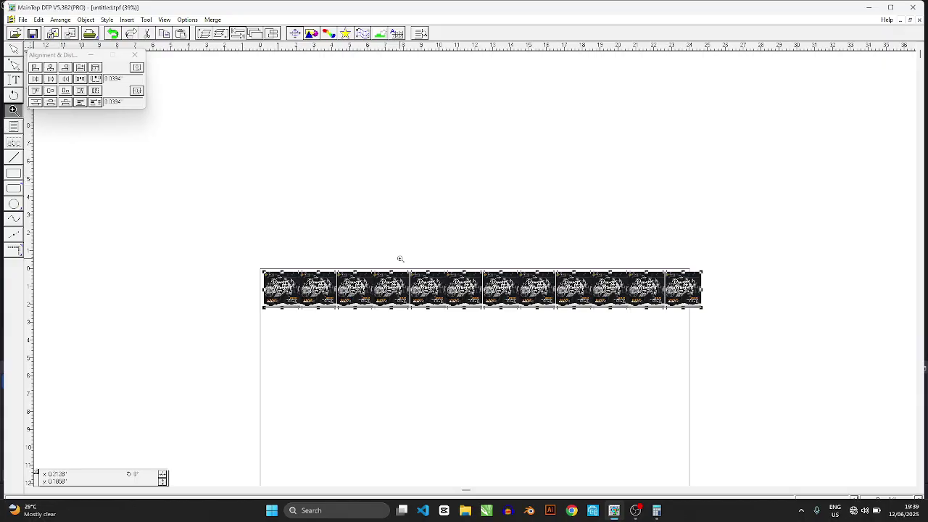
{"action": "left_click_drag", "start_coordinate": [411, 265], "coordinate": [455, 299]}
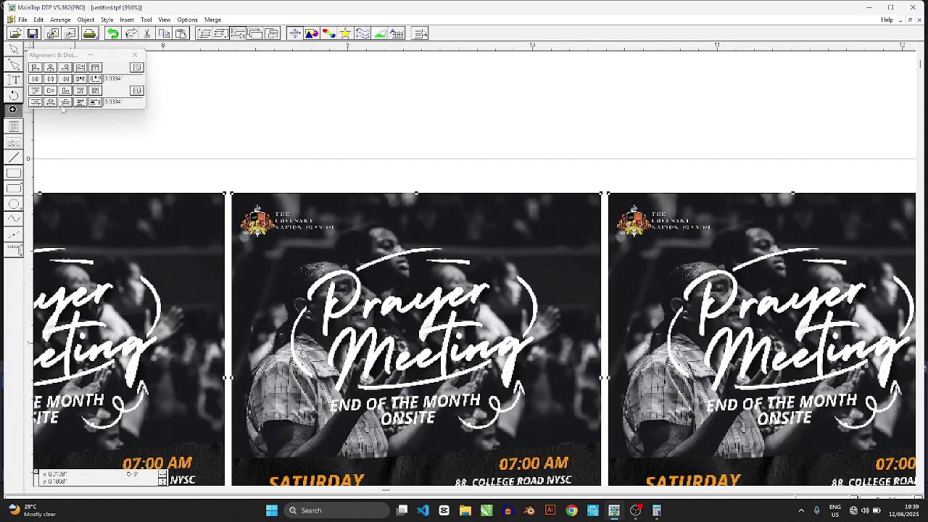
{"action": "left_click", "coordinate": [36, 92]}
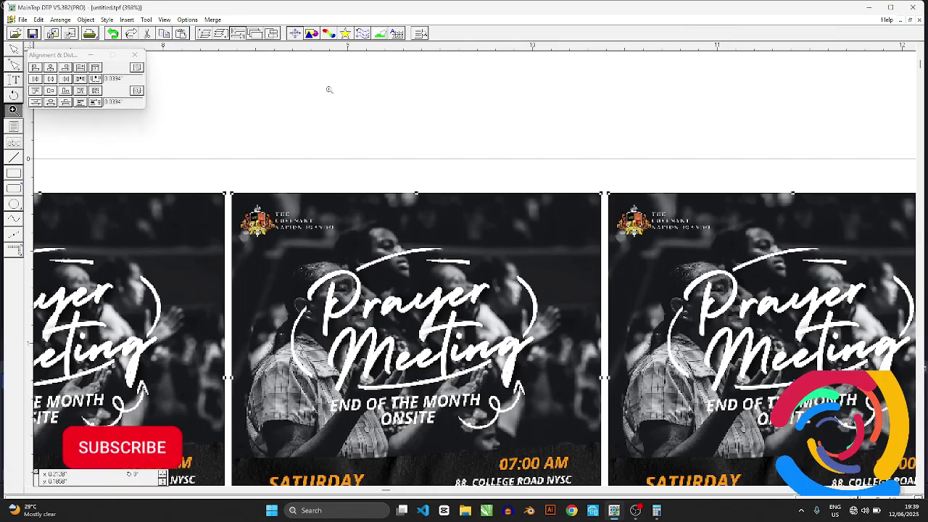
{"action": "key", "text": "shift+F4"}
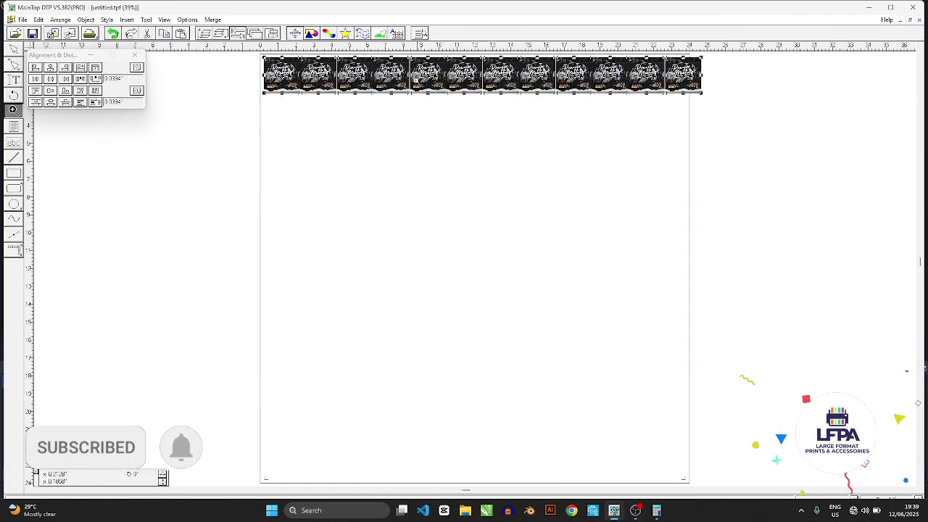
{"action": "left_click", "coordinate": [14, 48]}
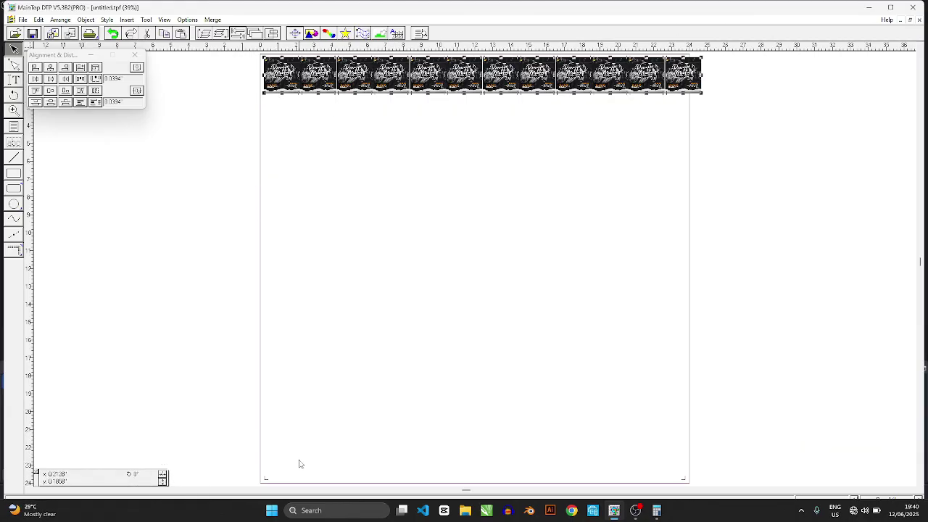
Step: Check 24 ÷ 2 in Calculator, then group the 12-sticker row with Ctrl+G and paste a copy
{"action": "left_click", "coordinate": [657, 511]}
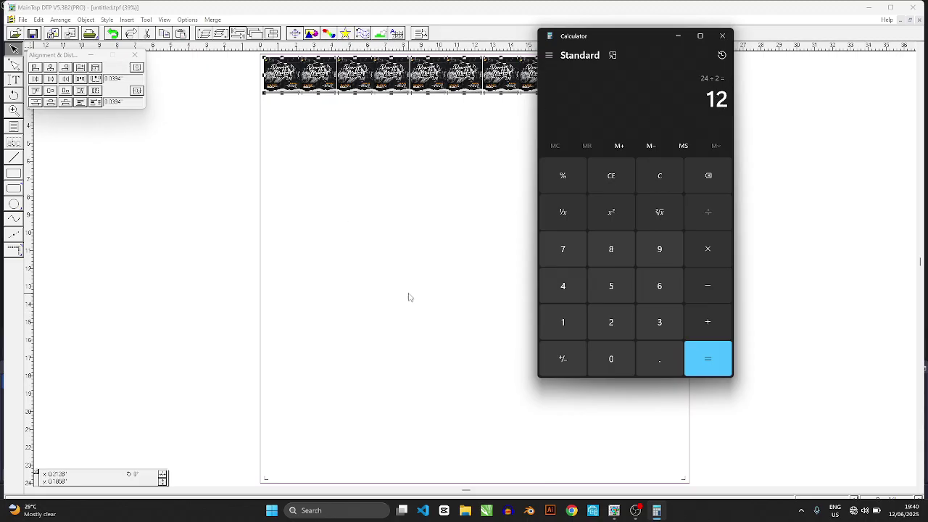
{"action": "left_click", "coordinate": [307, 16]}
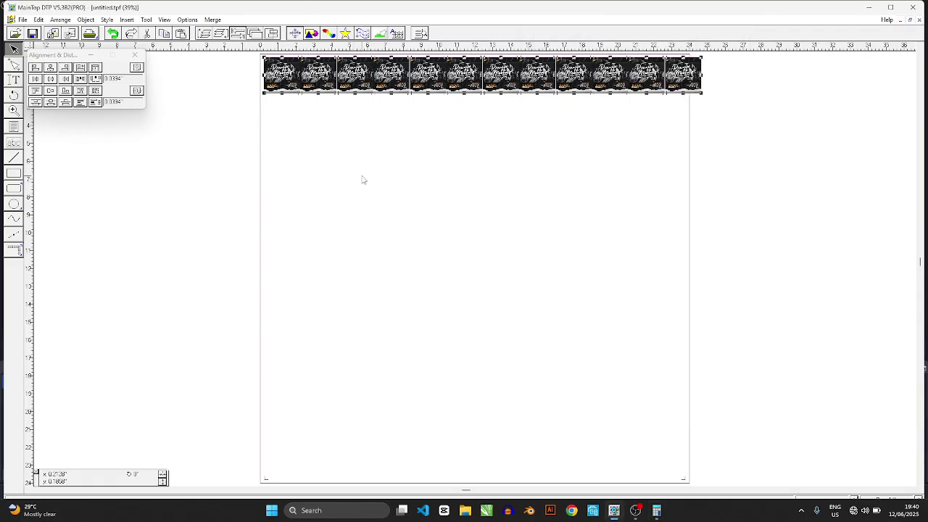
{"action": "key", "text": "ctrl+g"}
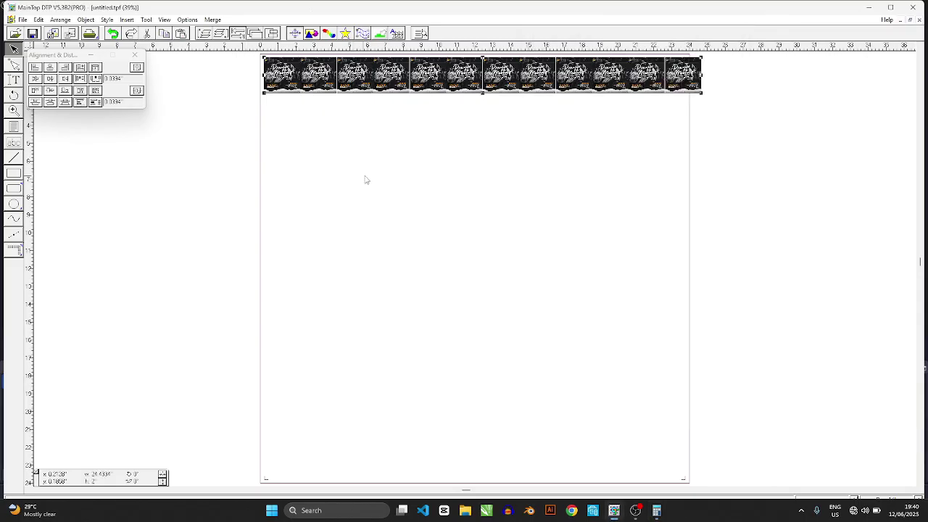
{"action": "left_click", "coordinate": [182, 33]}
Step: Select all stacked row copies and distribute them vertically down to the page's bottom edge
{"action": "left_click_drag", "start_coordinate": [178, 260], "coordinate": [852, 48]}
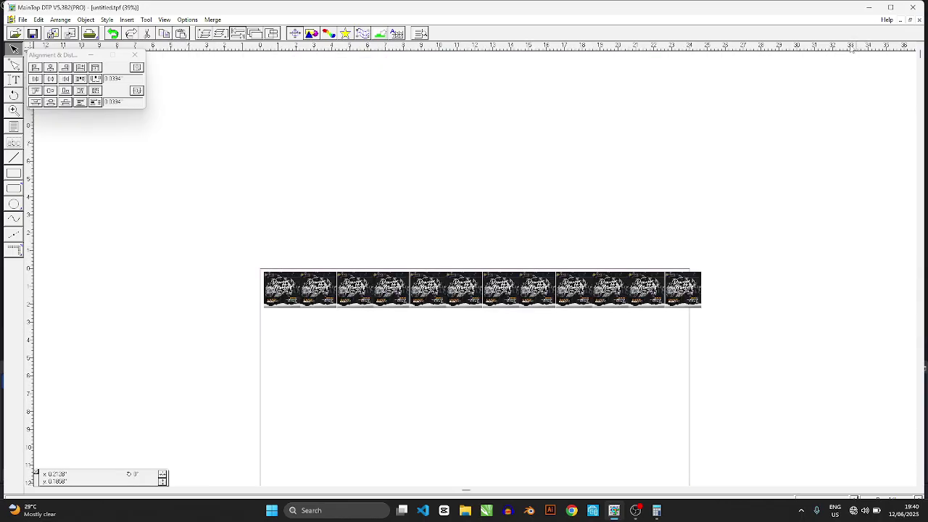
{"action": "left_click", "coordinate": [96, 102]}
{"action": "scroll", "coordinate": [440, 169], "scroll_direction": "down", "scroll_amount": 5}
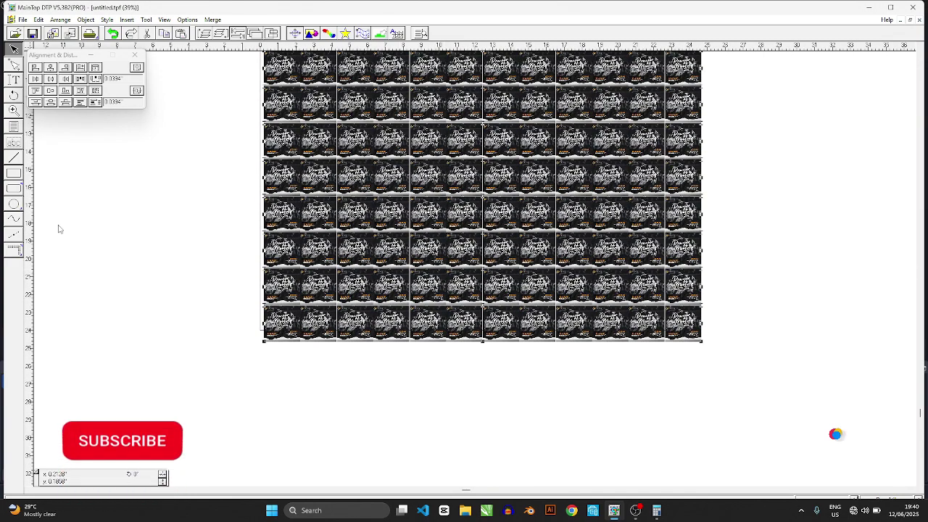
{"action": "left_click", "coordinate": [13, 110]}
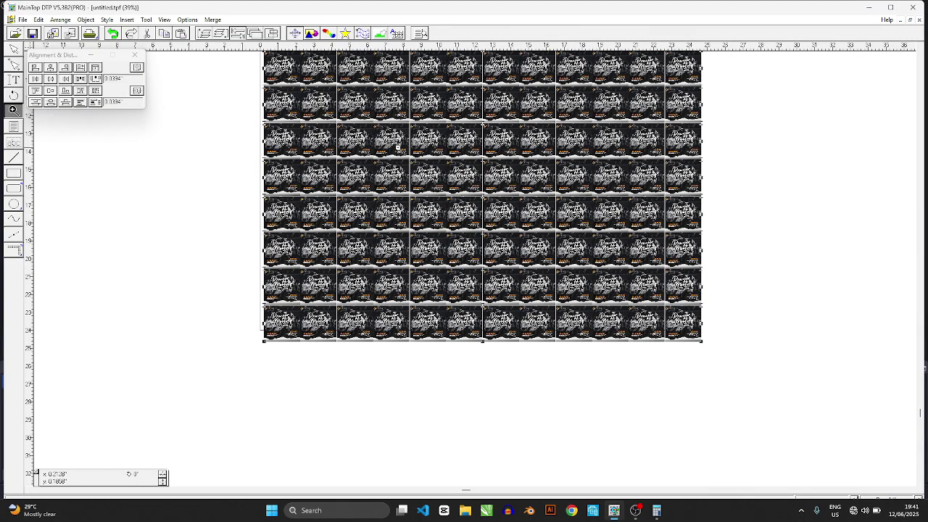
Step: Select the sticker grid and set the page width to 25 inches
{"action": "left_click", "coordinate": [421, 200]}
{"action": "left_click", "coordinate": [13, 48]}
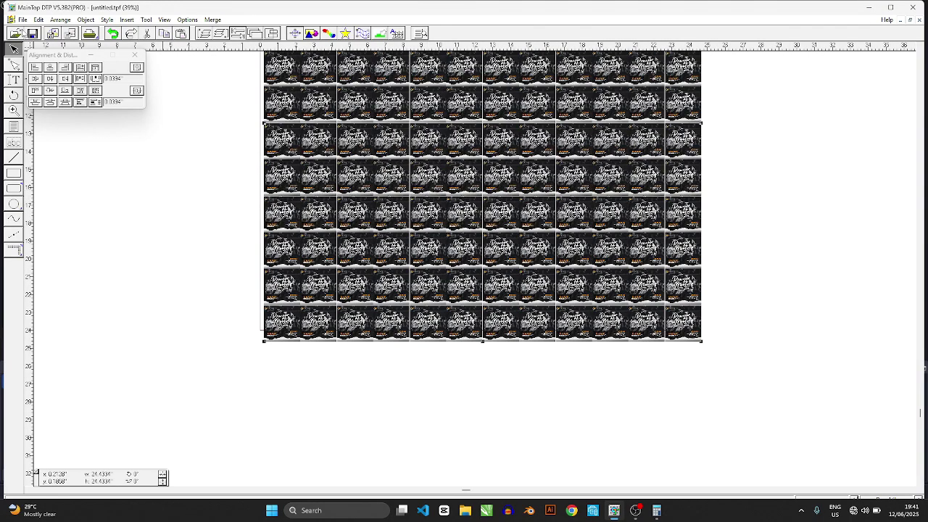
{"action": "left_click", "coordinate": [22, 20]}
{"action": "left_click", "coordinate": [68, 204]}
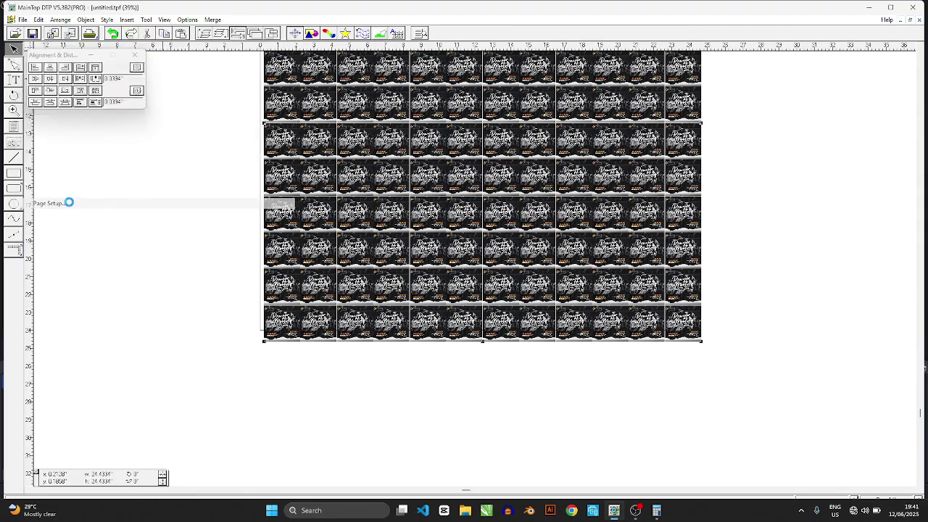
{"action": "left_click_drag", "start_coordinate": [423, 106], "coordinate": [334, 96]}
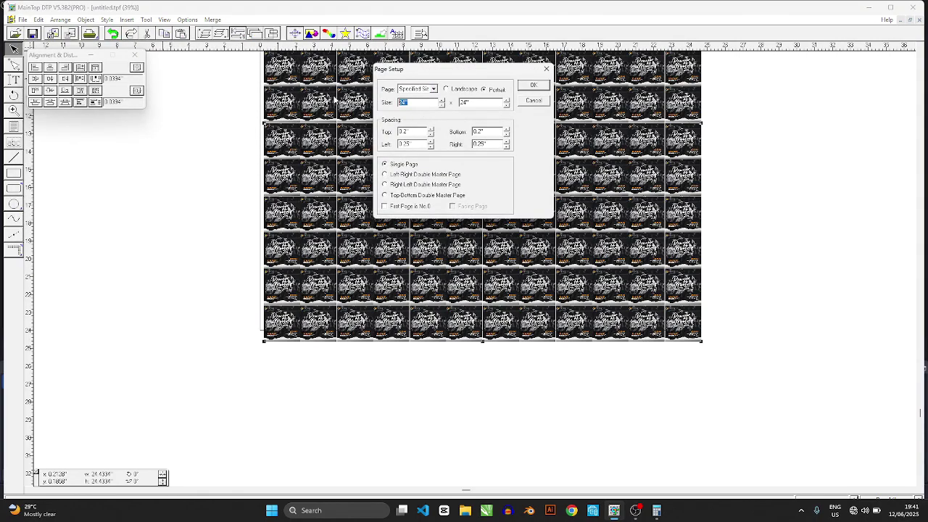
{"action": "type", "text": "25"}
{"action": "left_click", "coordinate": [532, 85]}
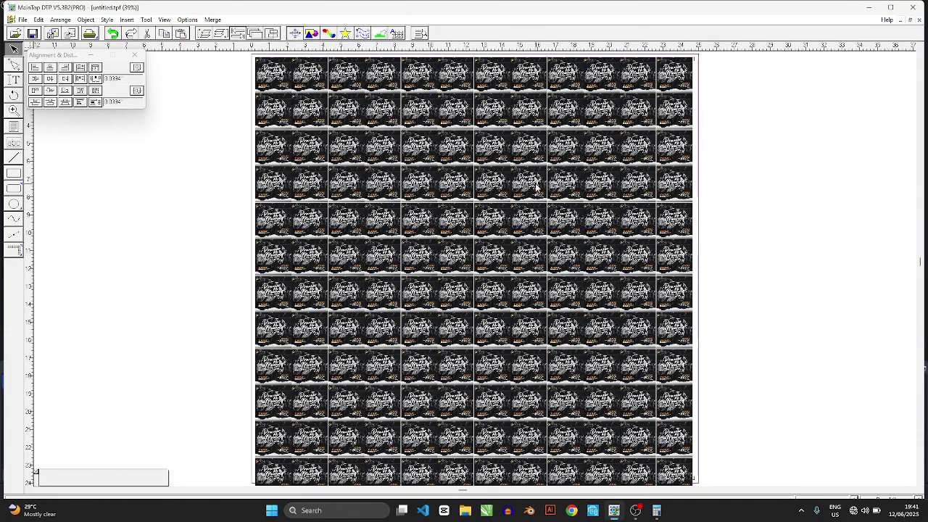
Step: Set the page height to 25 inches with Portrait orientation
{"action": "left_click", "coordinate": [23, 20]}
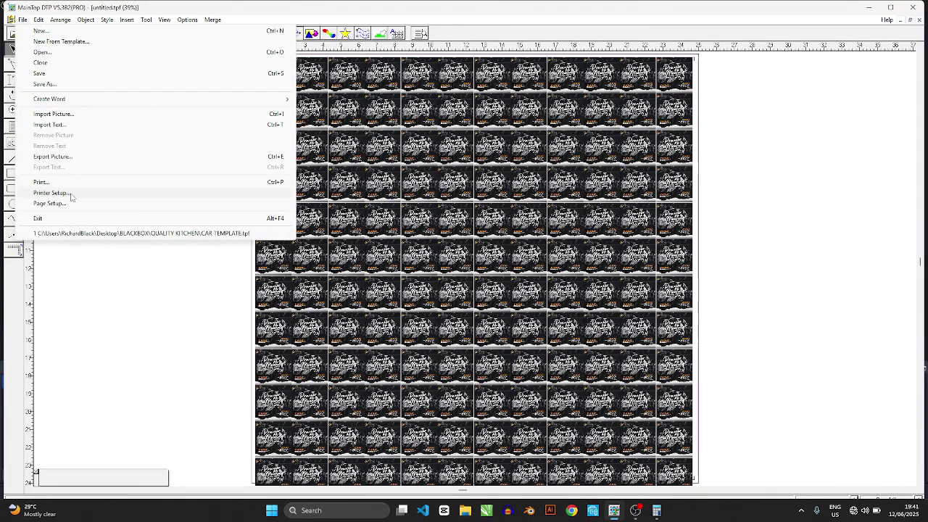
{"action": "left_click", "coordinate": [94, 202]}
{"action": "double_click", "coordinate": [477, 101]}
{"action": "type", "text": "25"}
{"action": "left_click", "coordinate": [533, 86]}
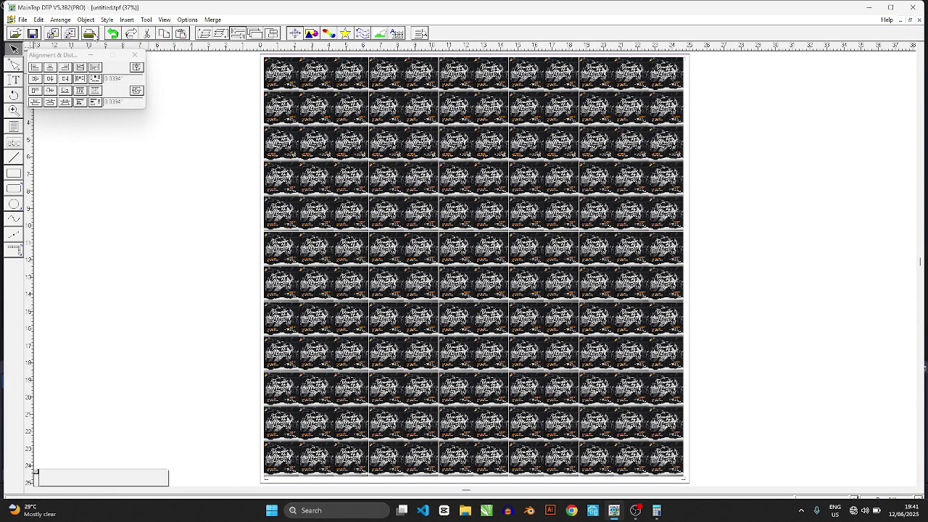
Step: Print the sheet to the Easyjet-15W, using Autoset Paper to match the 25 × 25 page
{"action": "left_click", "coordinate": [90, 33]}
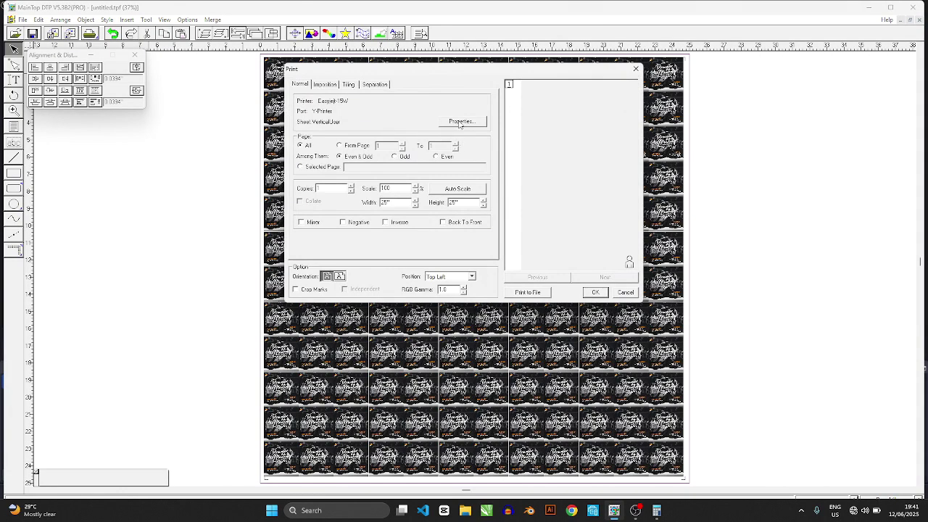
{"action": "left_click", "coordinate": [459, 121]}
{"action": "left_click", "coordinate": [382, 265]}
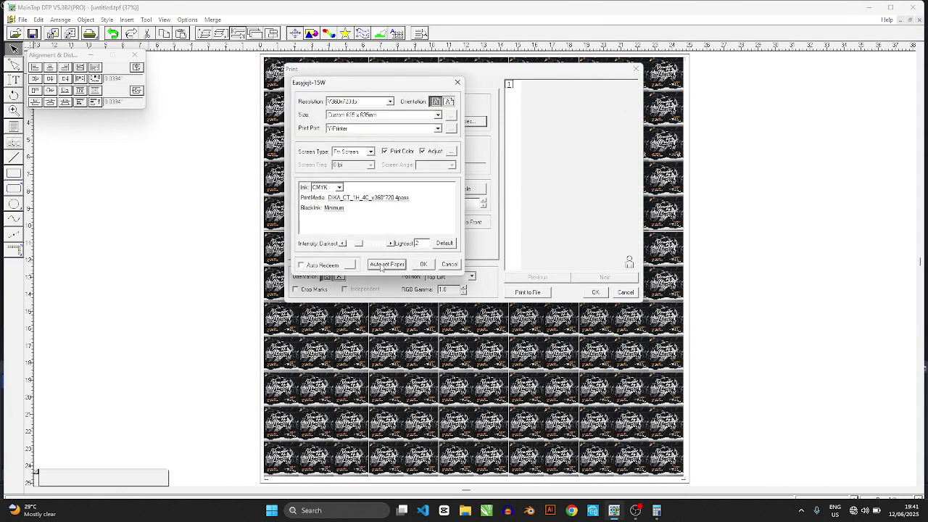
{"action": "left_click", "coordinate": [424, 264]}
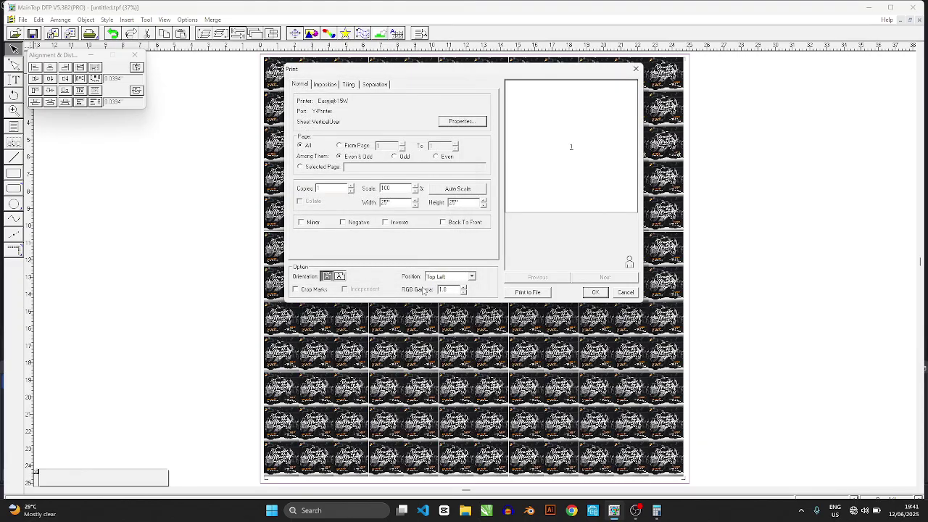
{"action": "left_click", "coordinate": [595, 292]}
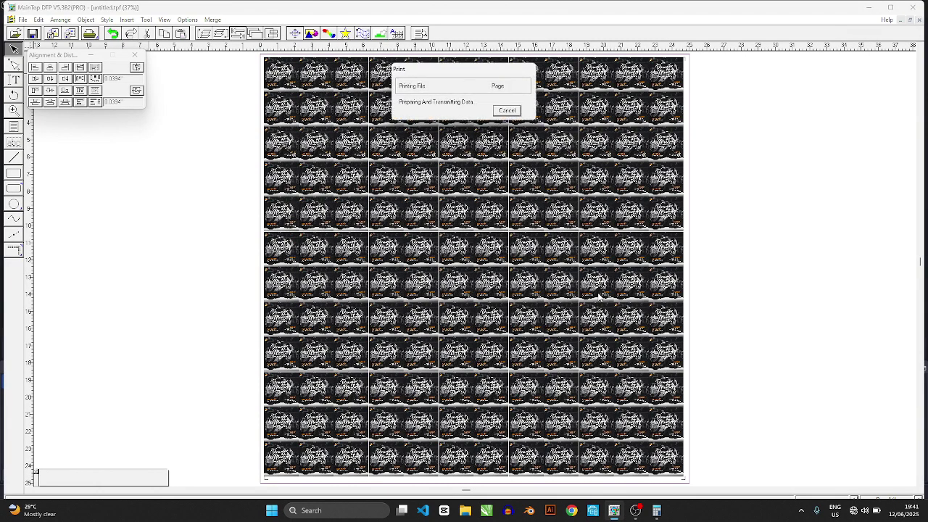